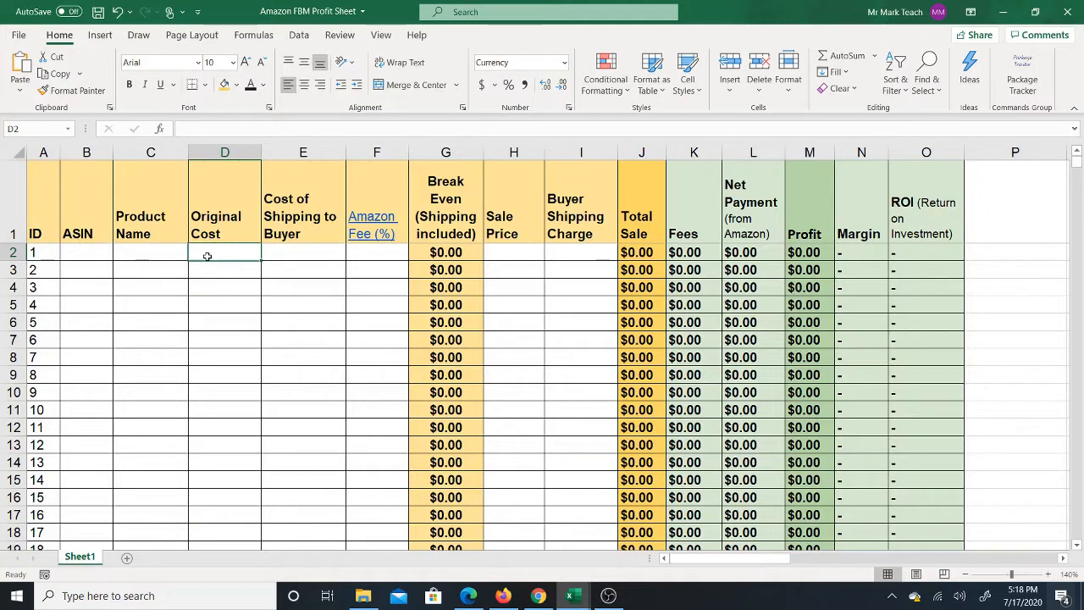
Step: For item 1, enter an original cost of $5, a shipping cost to buyer of $8 and an Amazon fee of 15%
{"action": "left_click", "coordinate": [91, 253]}
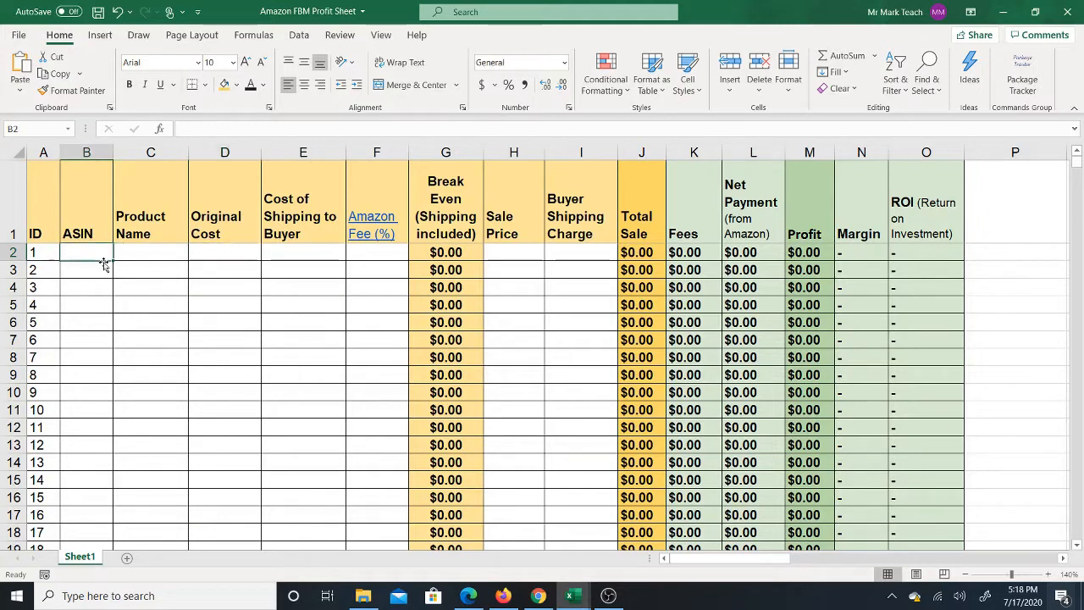
{"action": "left_click", "coordinate": [174, 255]}
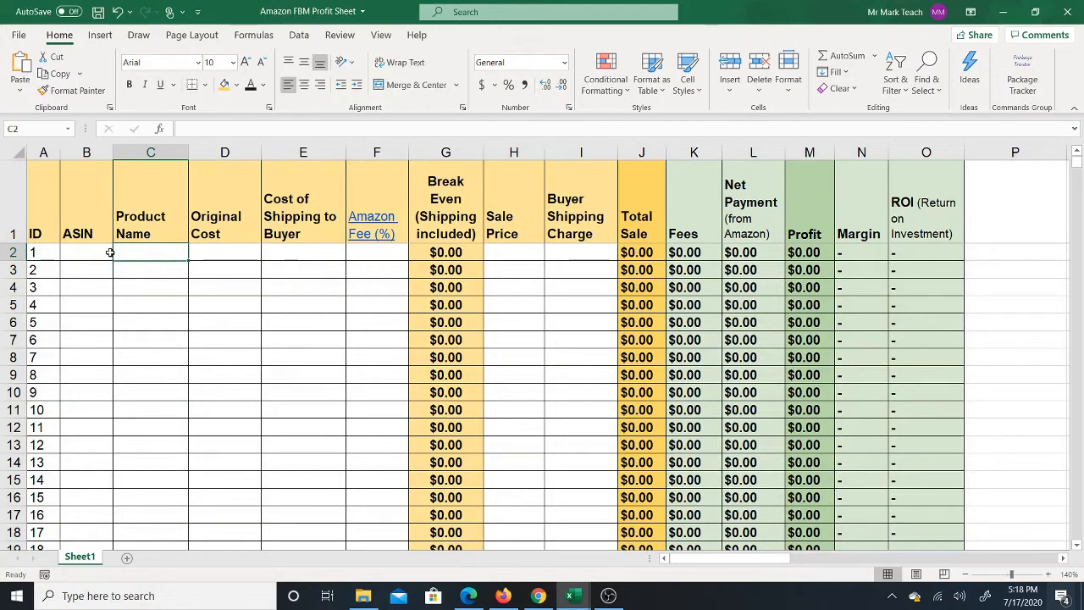
{"action": "left_click", "coordinate": [226, 254]}
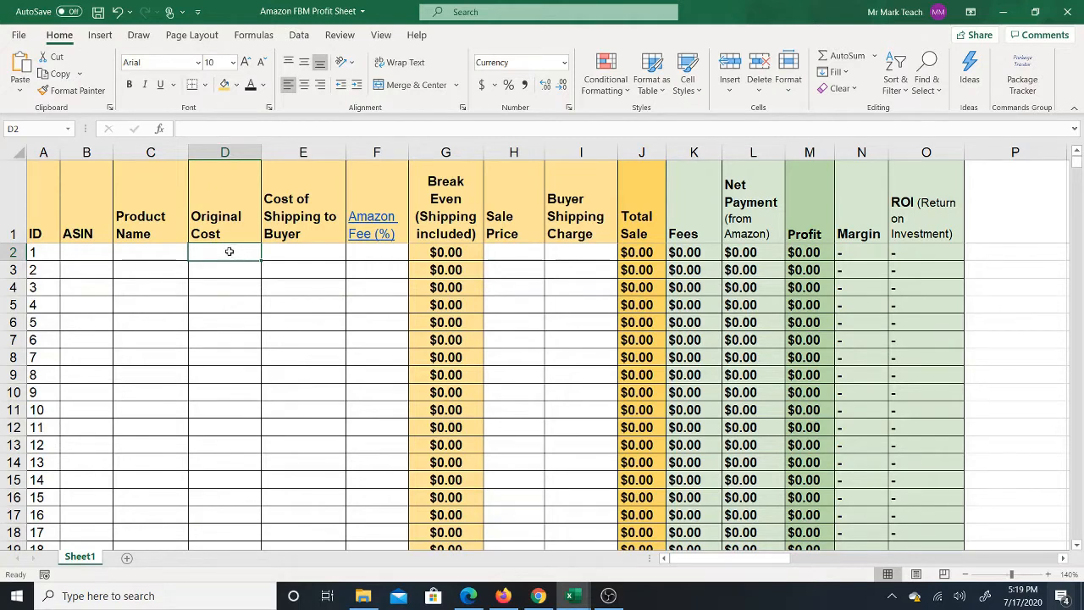
{"action": "type", "text": "5"}
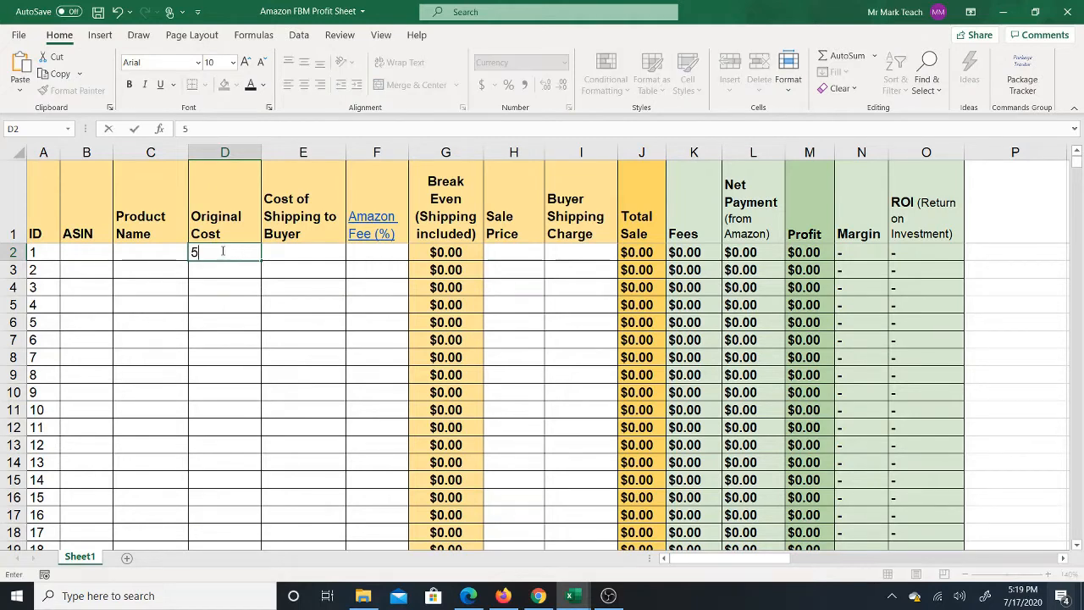
{"action": "left_click", "coordinate": [275, 253]}
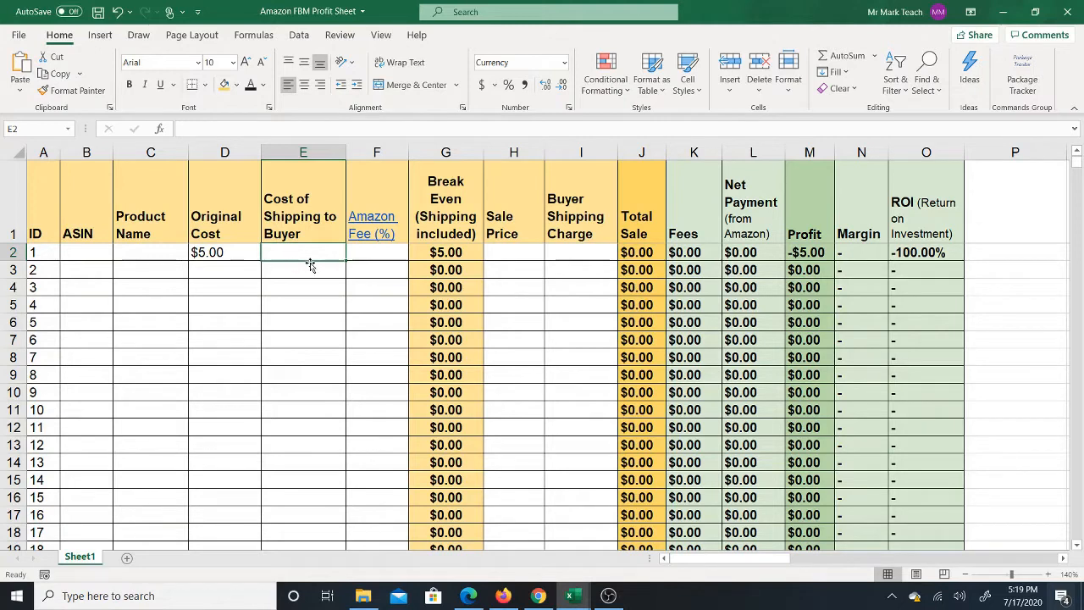
{"action": "type", "text": "8"}
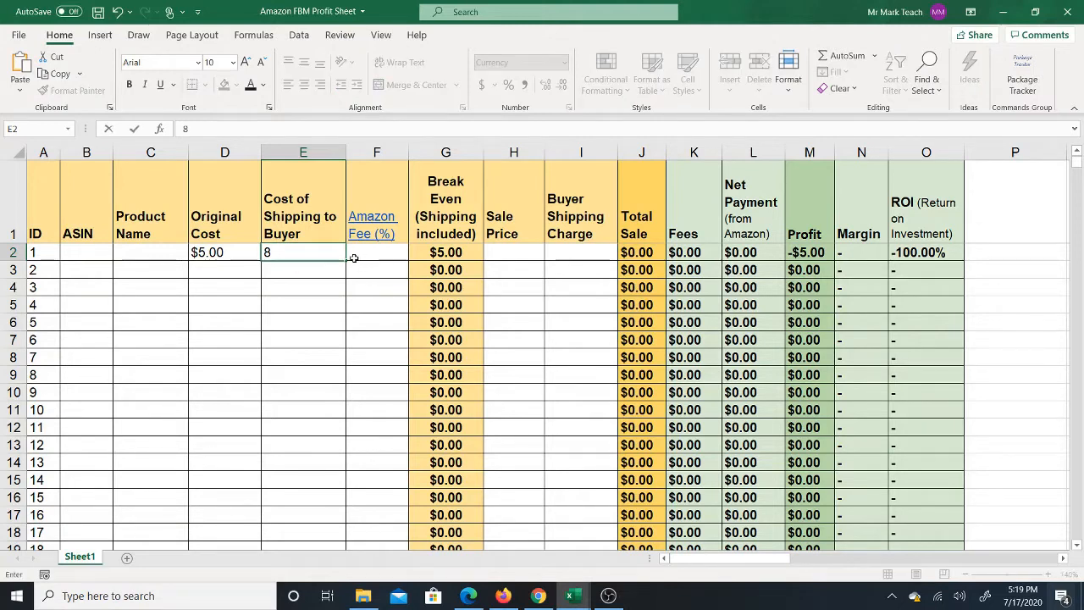
{"action": "left_click", "coordinate": [354, 257]}
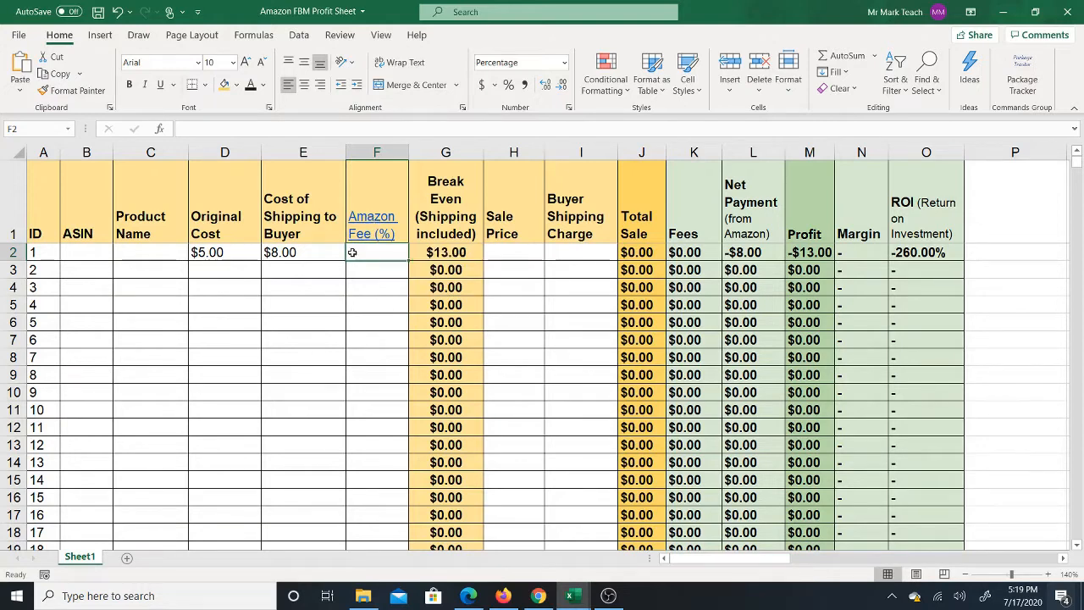
{"action": "type", "text": "15%"}
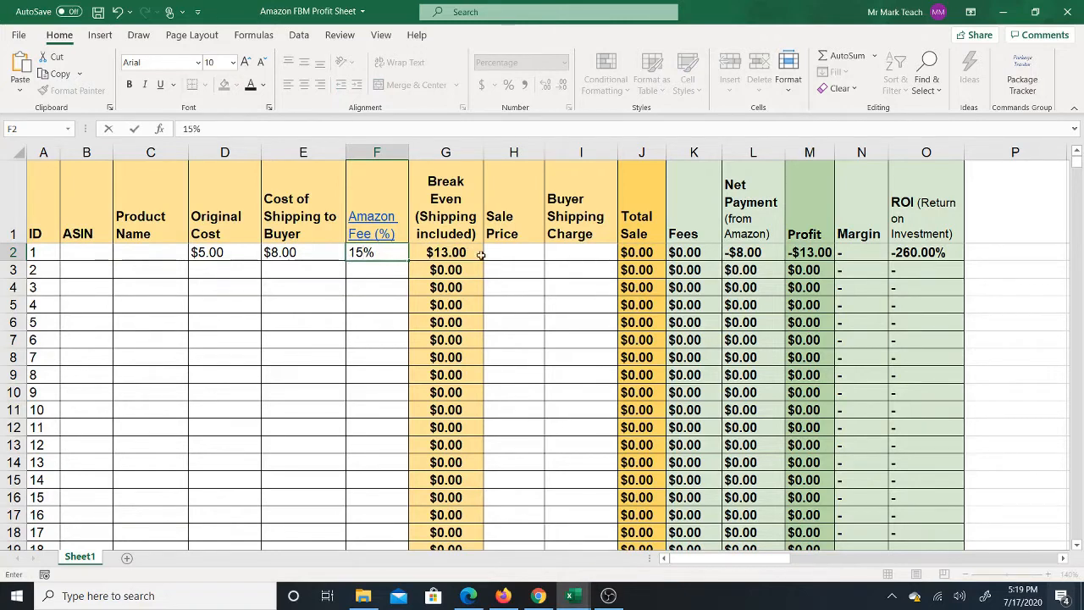
Step: Try the break-even amount 15.29 as item 1's sale price and clear the cell again
{"action": "left_click", "coordinate": [510, 256]}
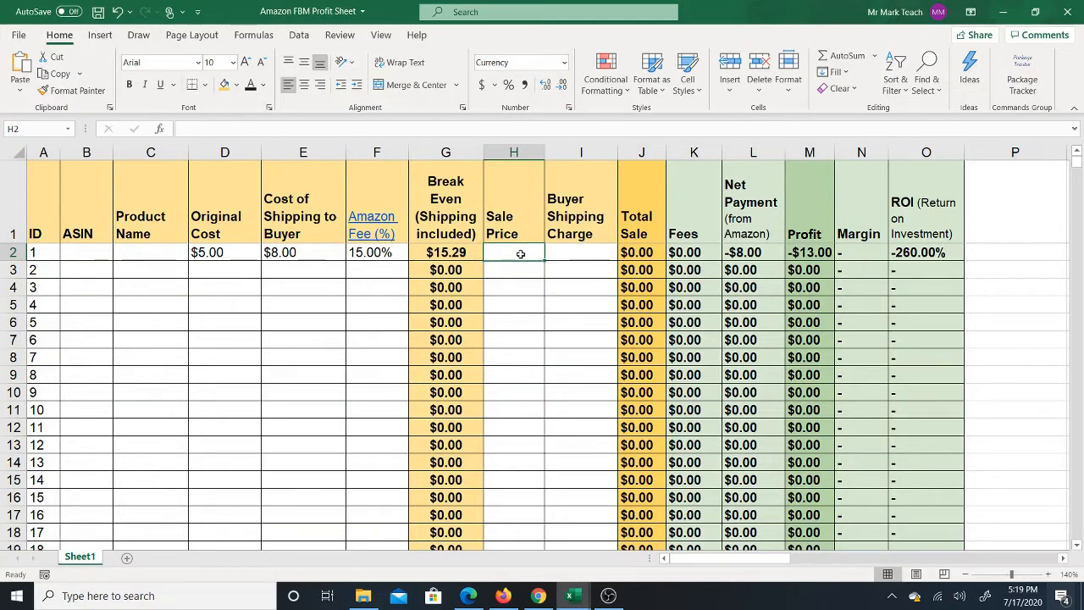
{"action": "type", "text": "15"}
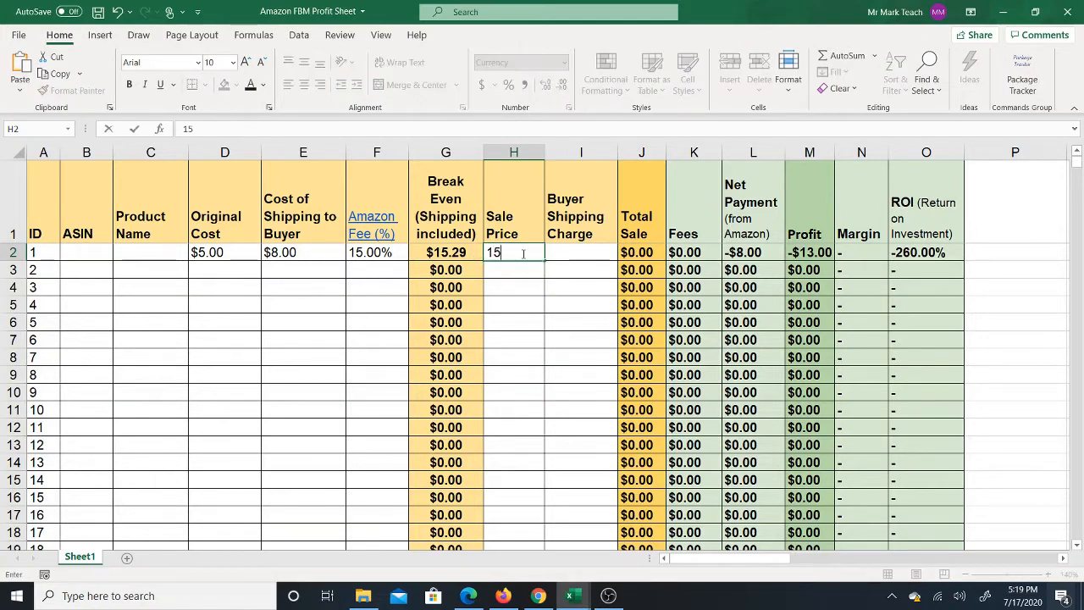
{"action": "type", "text": ".29"}
{"action": "key", "text": "ctrl+Return"}
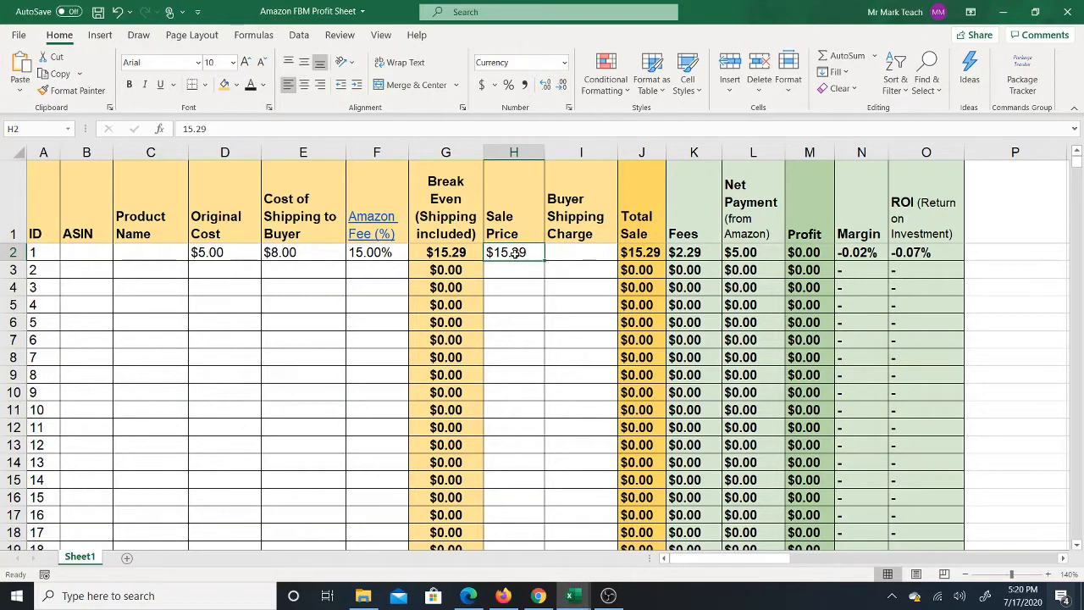
{"action": "key", "text": "Delete"}
{"action": "left_click_drag", "start_coordinate": [529, 255], "coordinate": [582, 256]}
{"action": "left_click", "coordinate": [653, 253]}
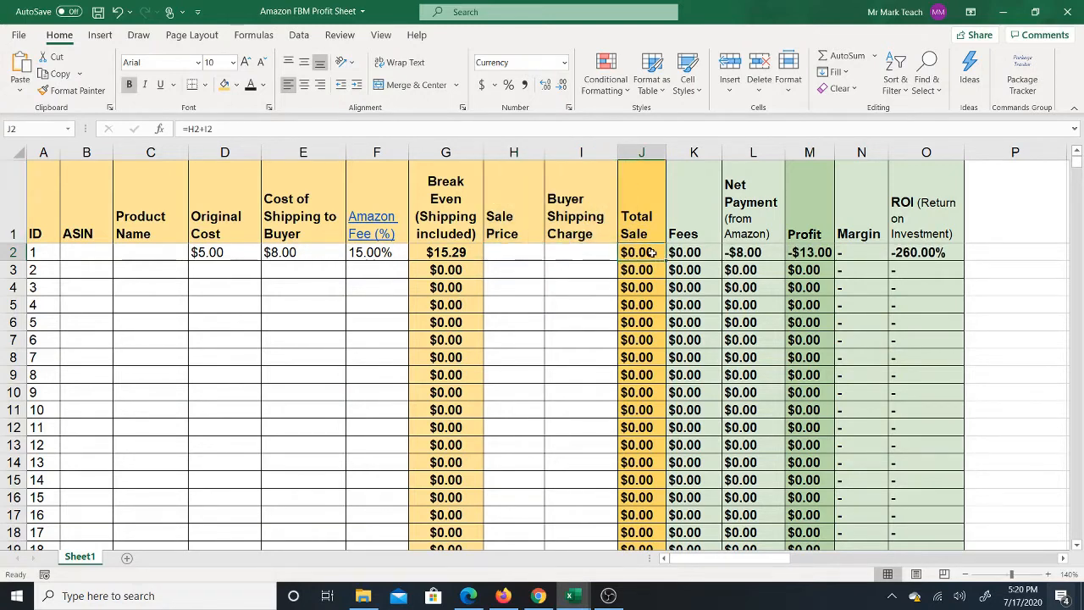
Step: Set item 1's sale price to $19.99 and its buyer shipping charge to $4.99
{"action": "left_click", "coordinate": [511, 252]}
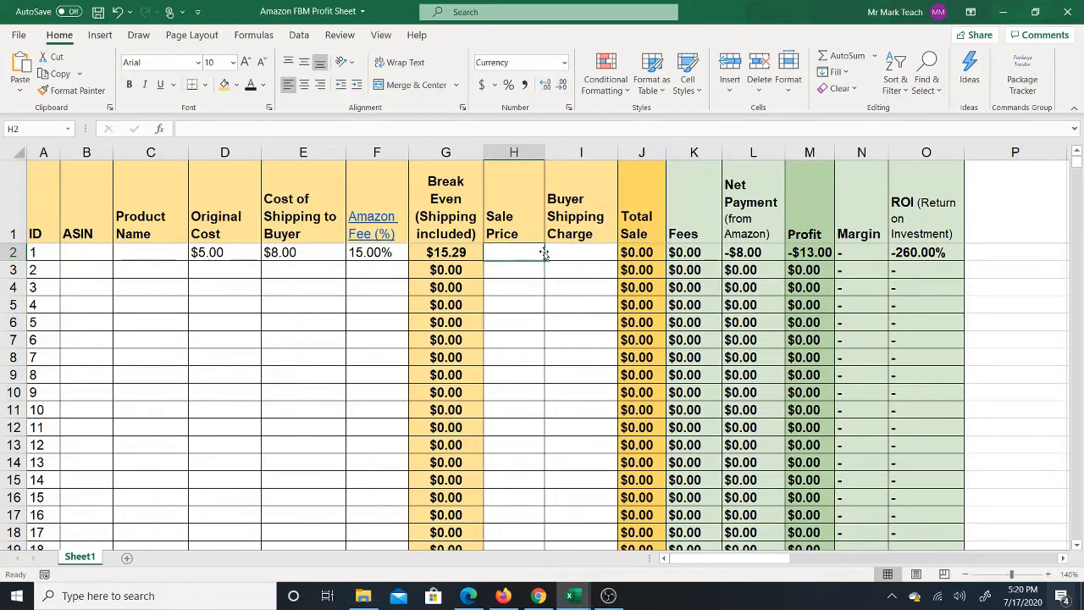
{"action": "type", "text": "1"}
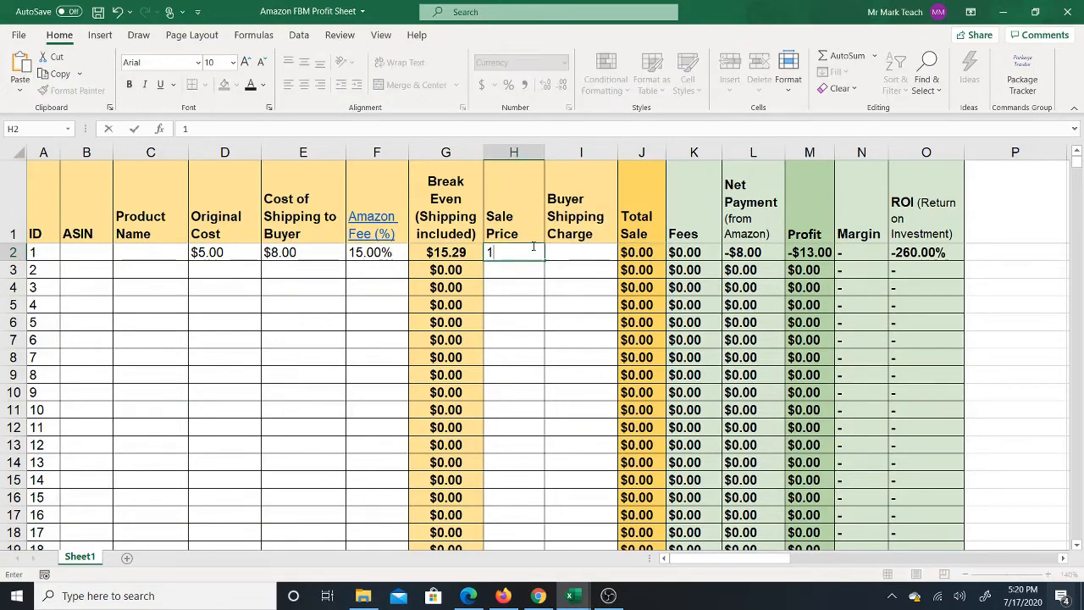
{"action": "type", "text": "9.99"}
{"action": "left_click", "coordinate": [567, 254]}
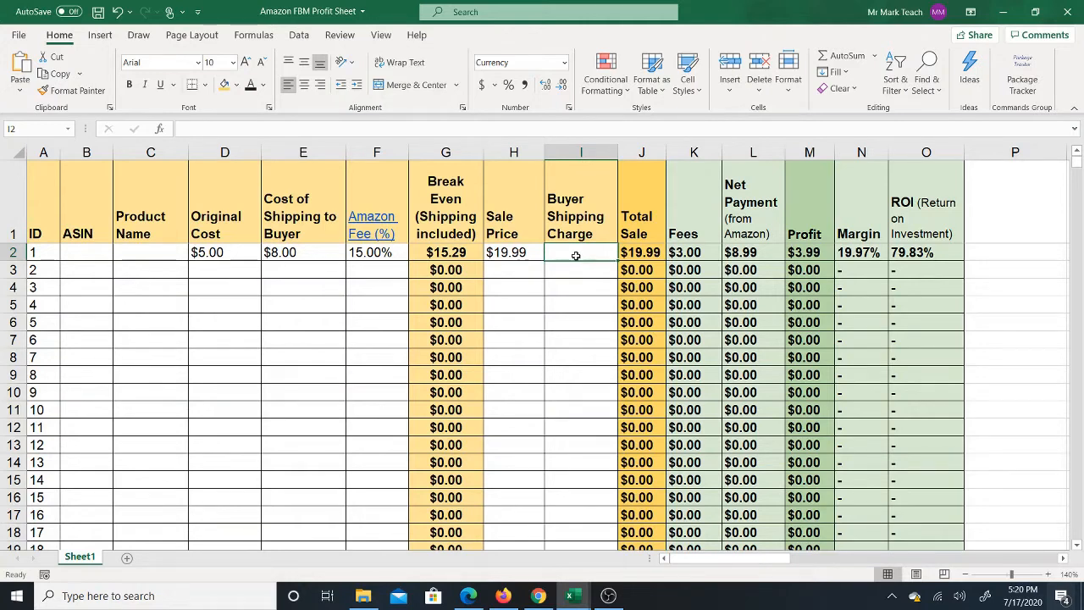
{"action": "type", "text": "5"}
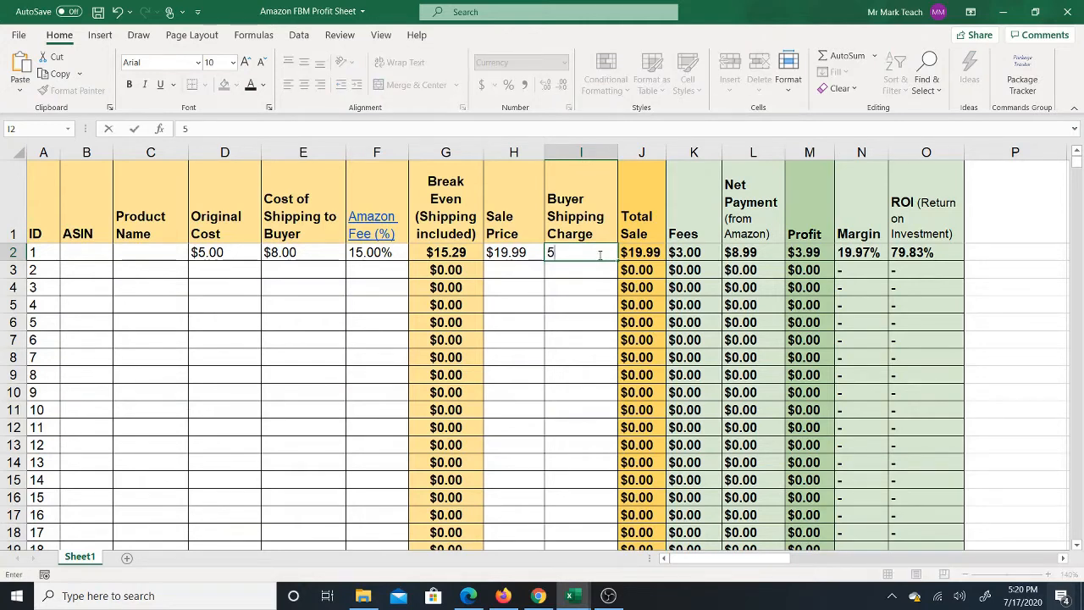
{"action": "type", "text": "4.99"}
{"action": "left_click", "coordinate": [630, 254]}
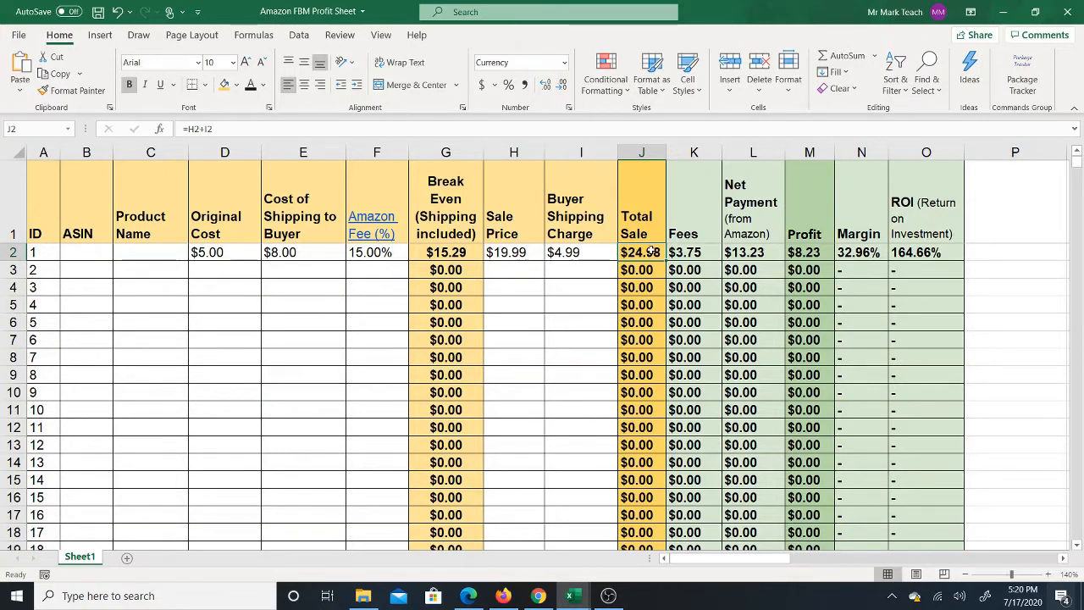
Step: Examine how item 1's total sale, fees, net payment and profit are calculated from the entered prices and costs
{"action": "left_click_drag", "start_coordinate": [530, 256], "coordinate": [584, 253]}
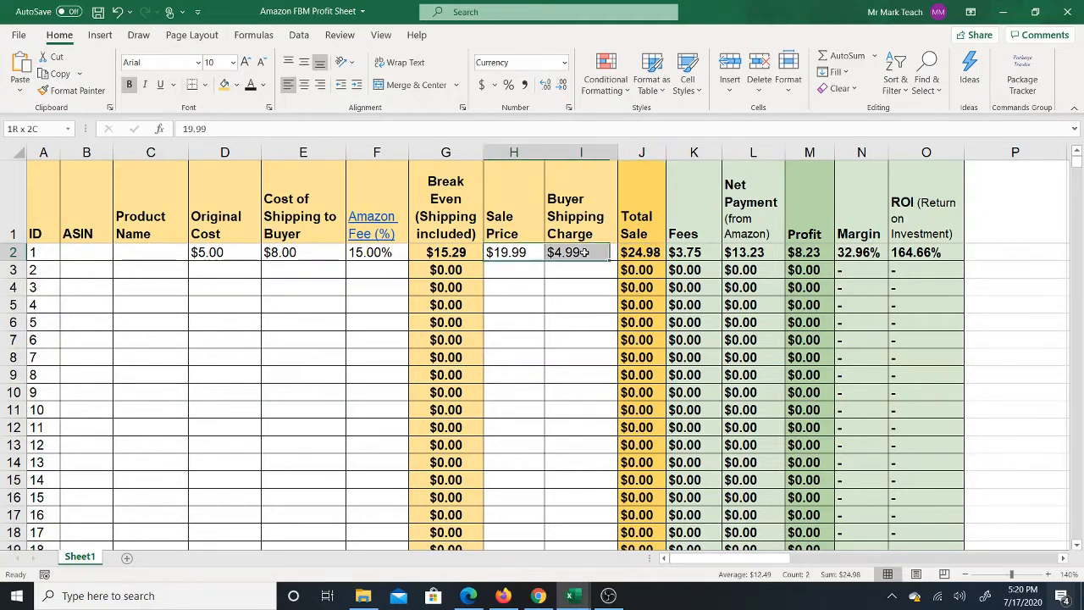
{"action": "left_click", "coordinate": [702, 253]}
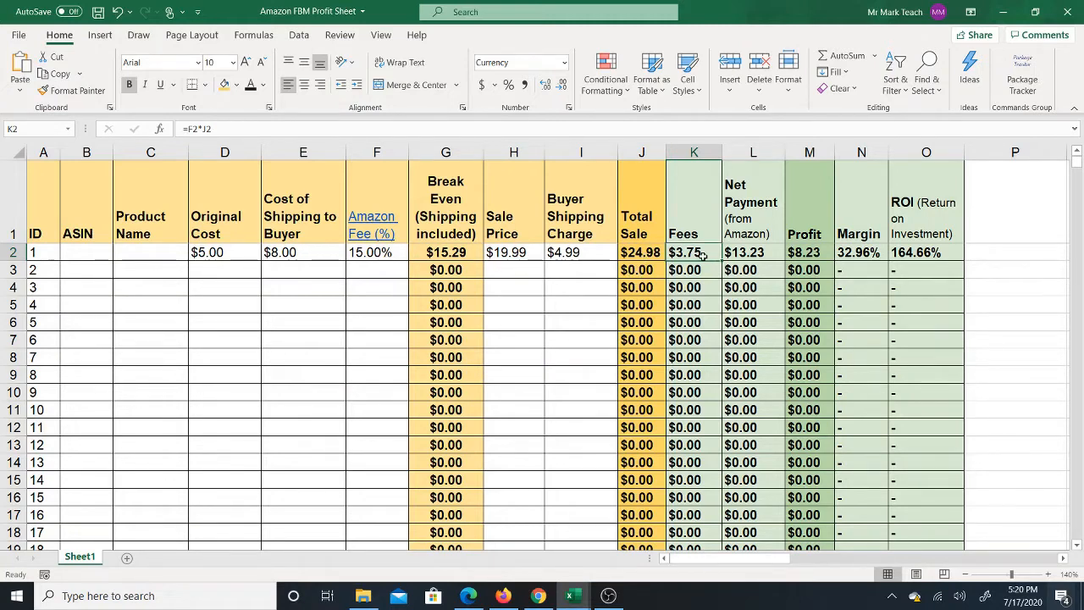
{"action": "left_click", "coordinate": [736, 255]}
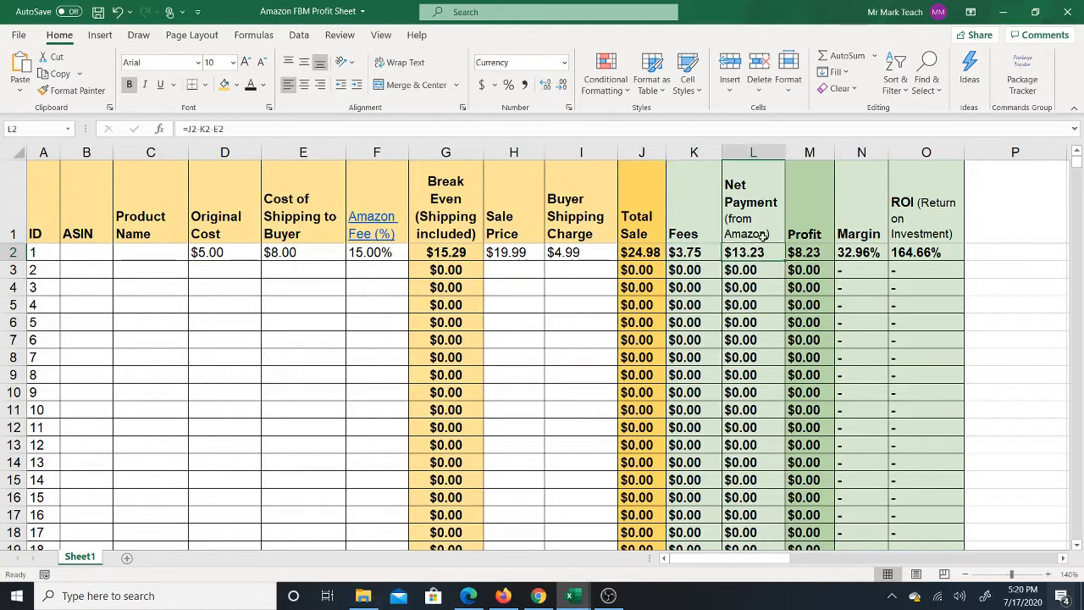
{"action": "left_click", "coordinate": [644, 253]}
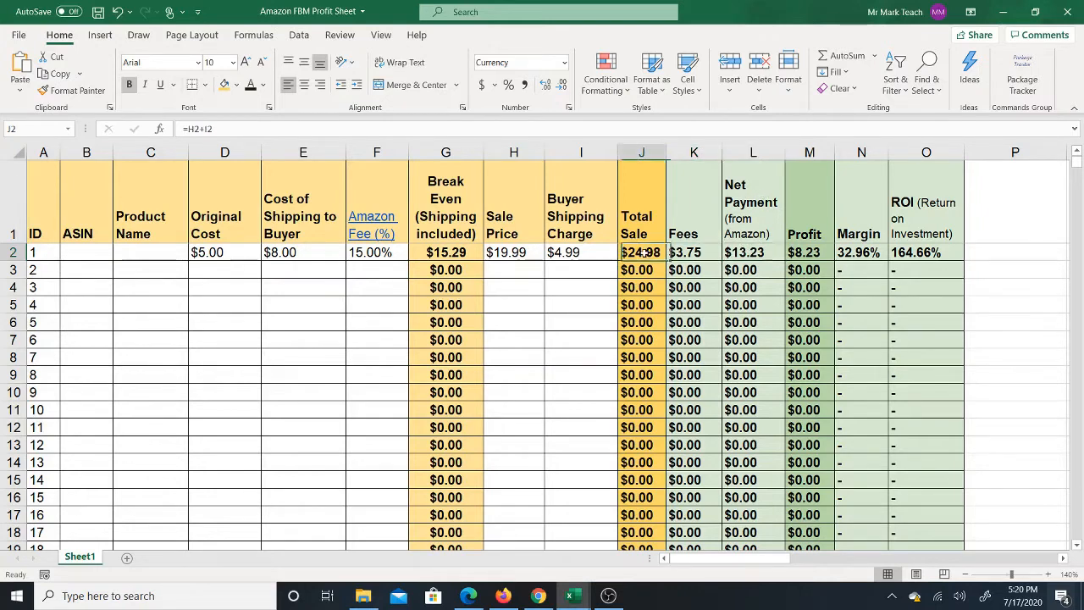
{"action": "left_click", "coordinate": [687, 258]}
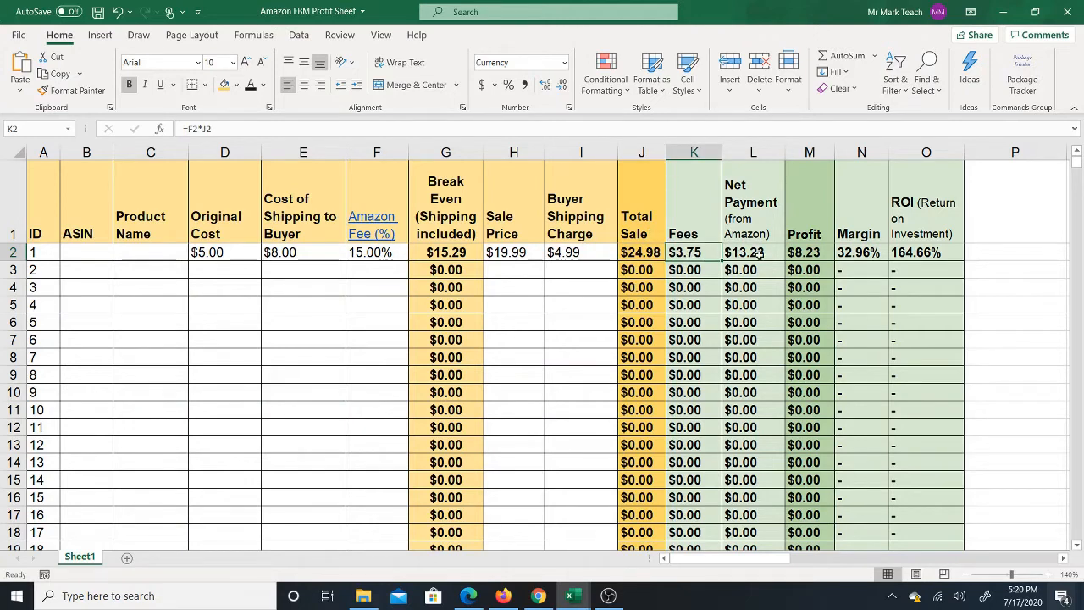
{"action": "left_click", "coordinate": [306, 254]}
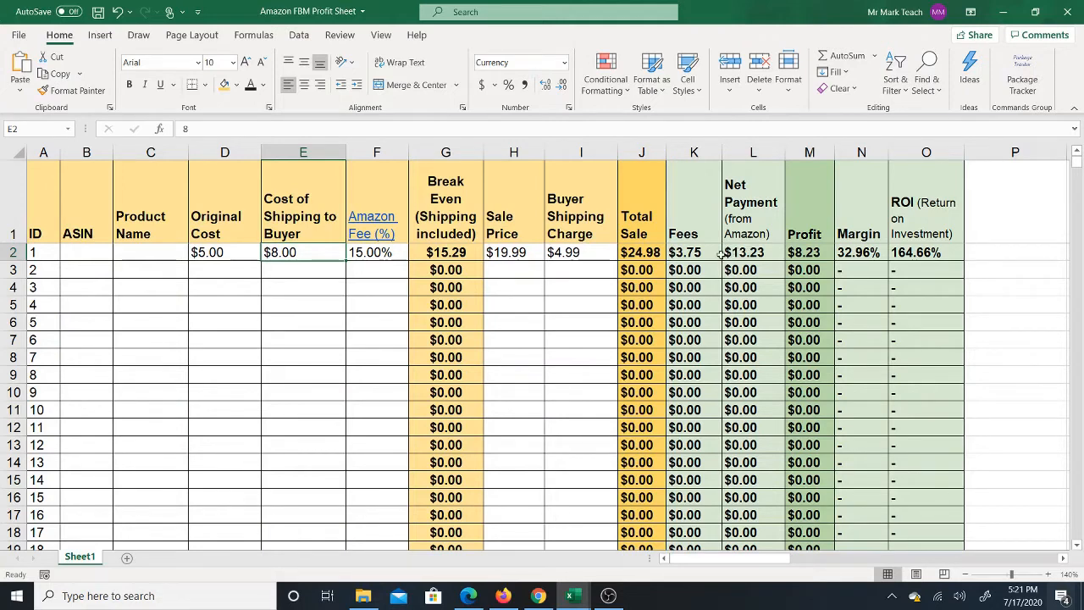
{"action": "left_click", "coordinate": [740, 251]}
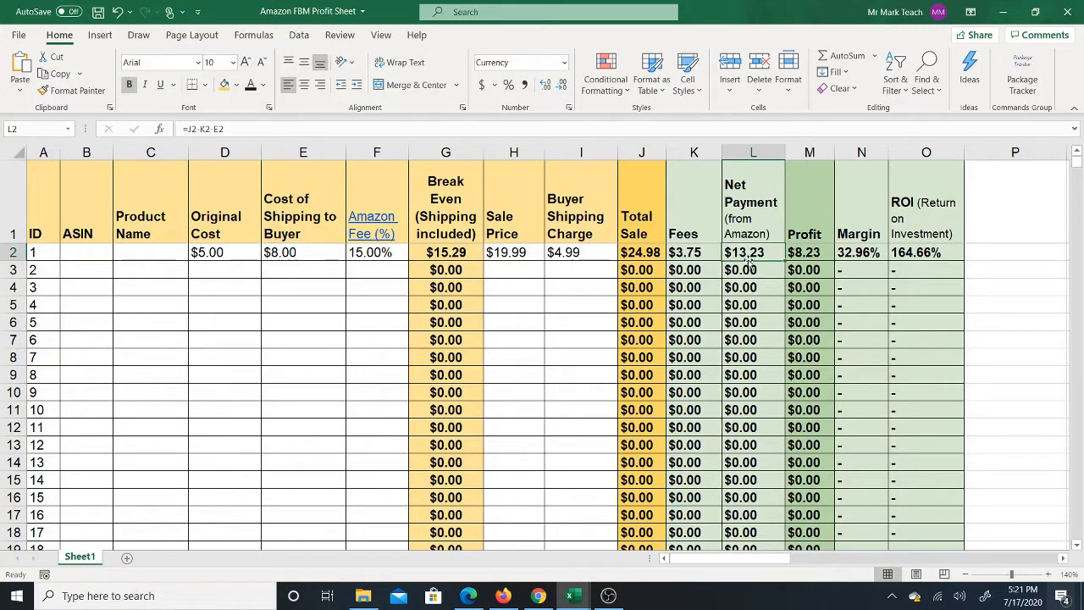
{"action": "left_click", "coordinate": [810, 257]}
{"action": "left_click", "coordinate": [744, 252]}
{"action": "left_click", "coordinate": [818, 256]}
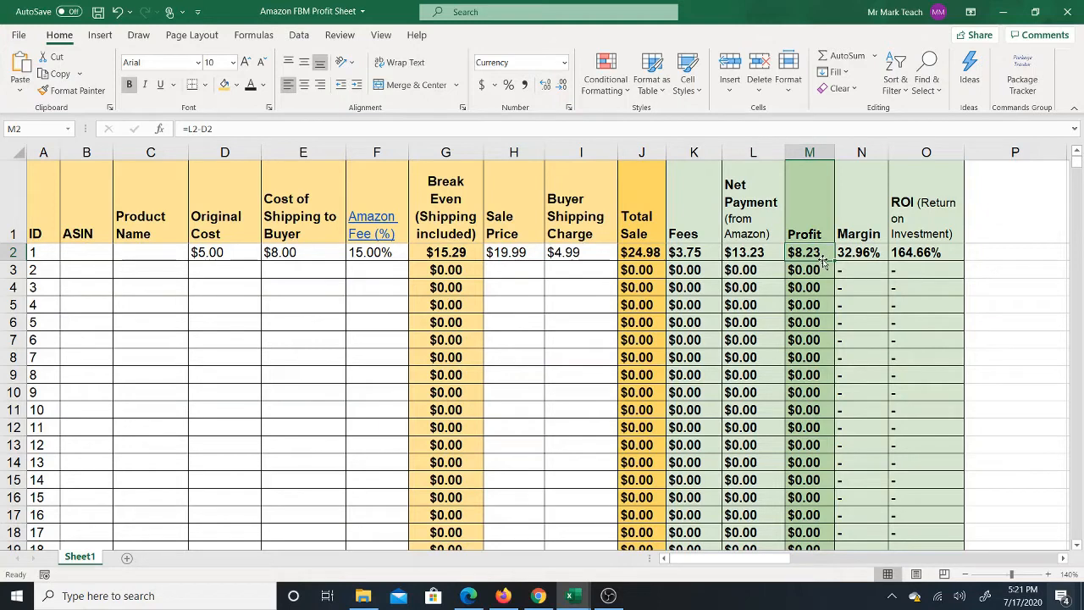
Step: Inspect item 1's margin and ROI formulas together with the profit, total sale and original cost they depend on
{"action": "left_click", "coordinate": [873, 255]}
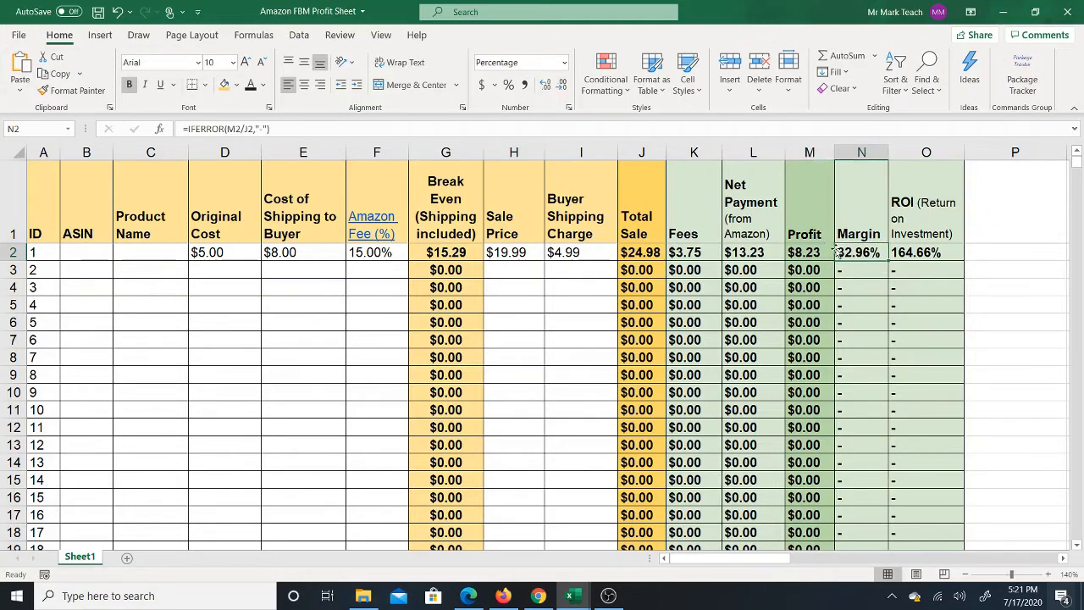
{"action": "left_click", "coordinate": [801, 252]}
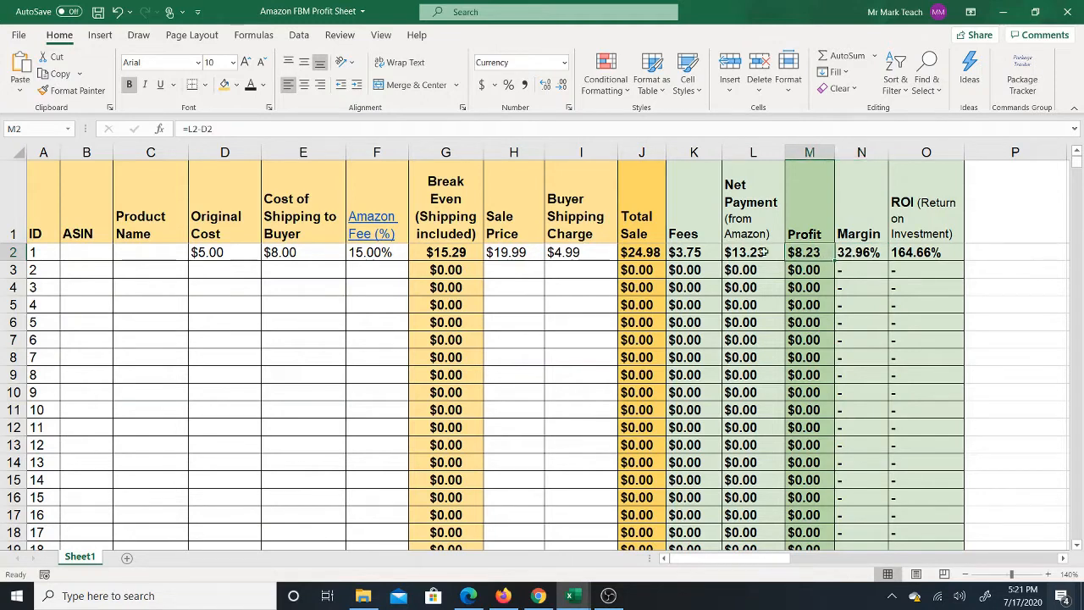
{"action": "left_click", "coordinate": [635, 252]}
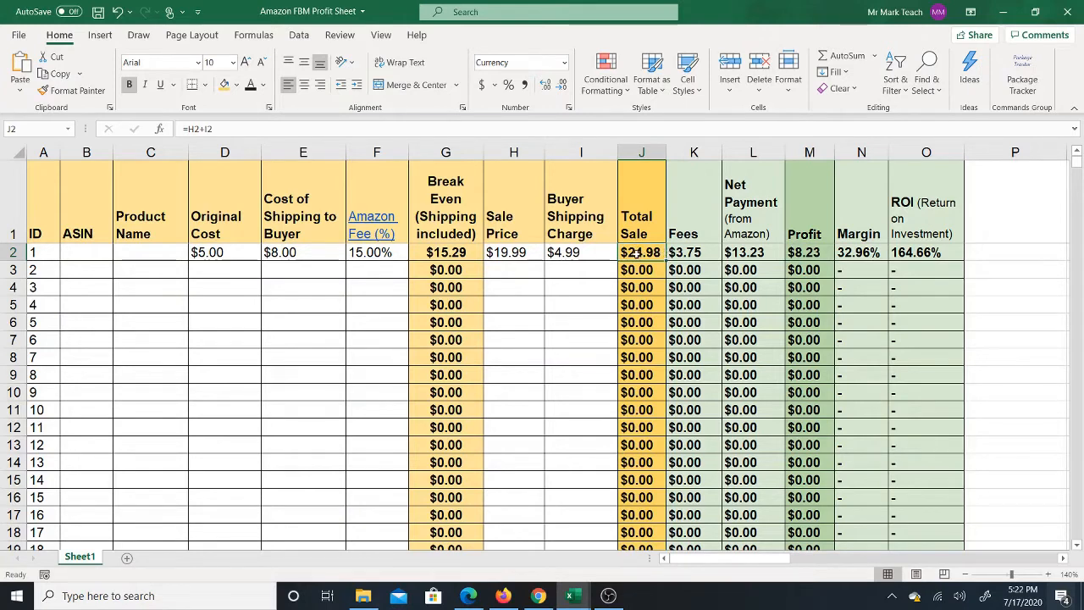
{"action": "left_click", "coordinate": [802, 251]}
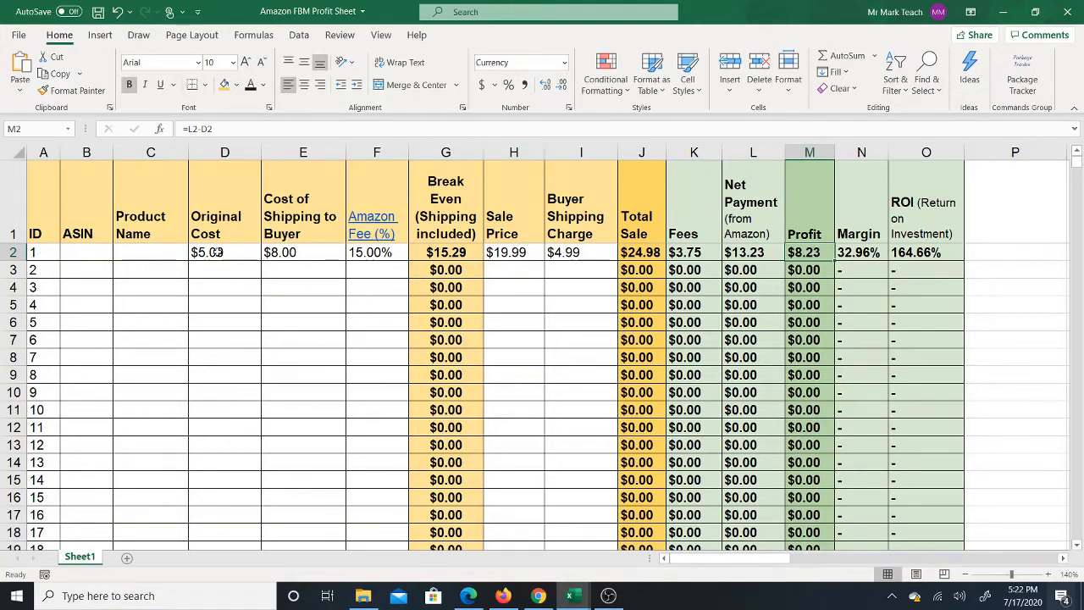
{"action": "left_click", "coordinate": [224, 252]}
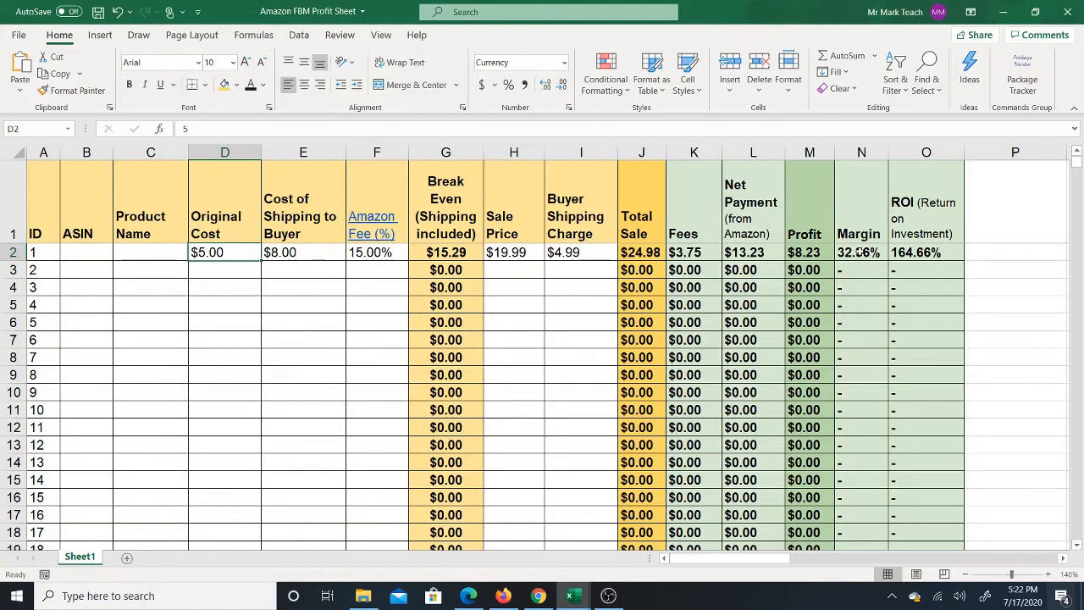
{"action": "left_click", "coordinate": [911, 254]}
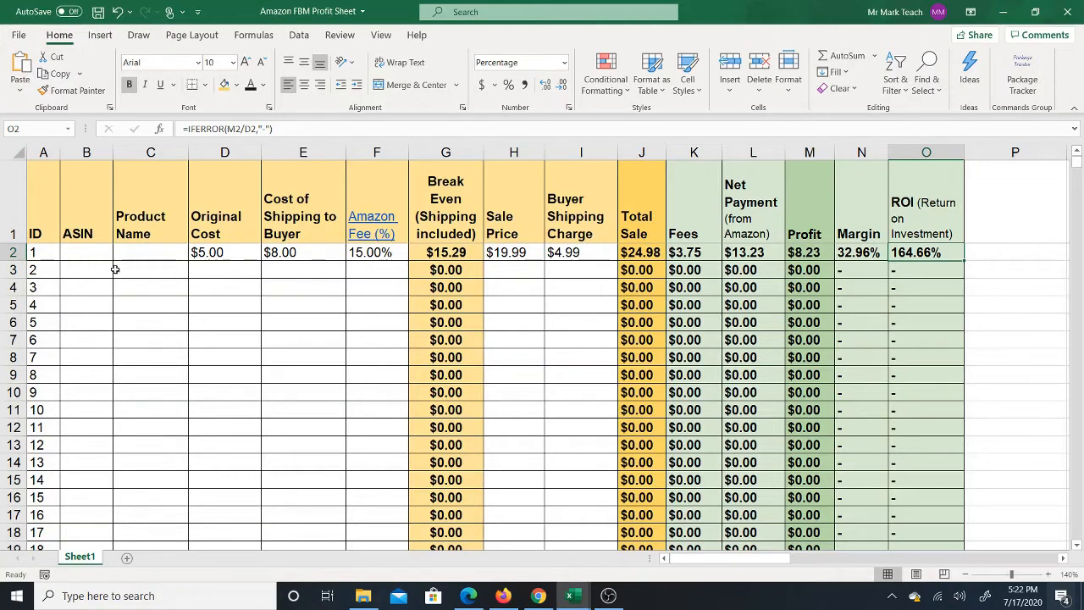
Step: Review item 1's input cells from ASIN to Amazon Fee and look over the blank item rows below
{"action": "left_click_drag", "start_coordinate": [82, 252], "coordinate": [391, 252]}
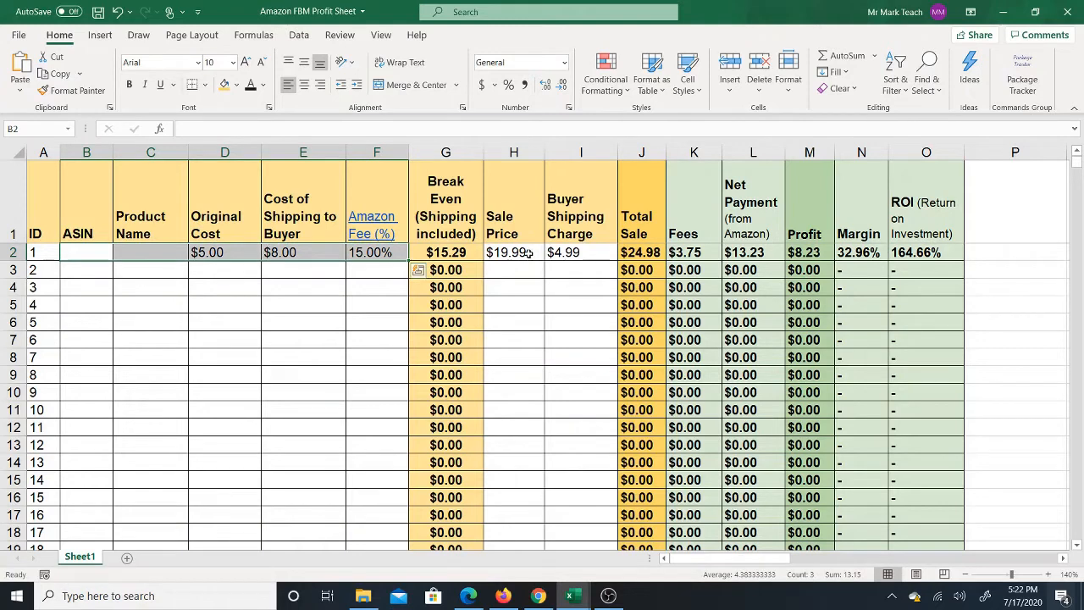
{"action": "left_click", "coordinate": [234, 252]}
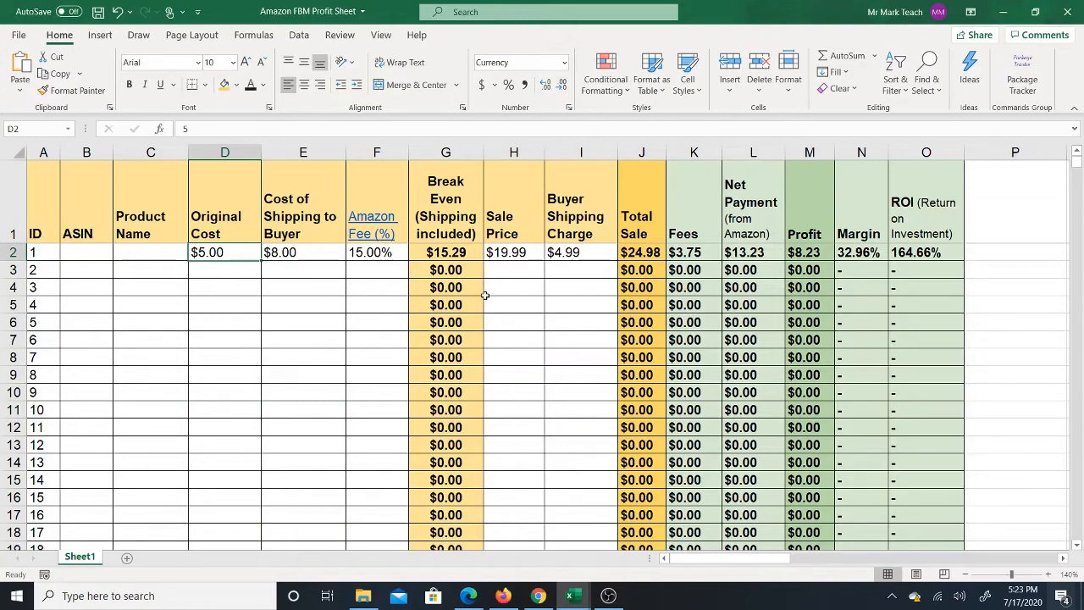
{"action": "scroll", "coordinate": [484, 295], "scroll_direction": "down", "scroll_amount": 3}
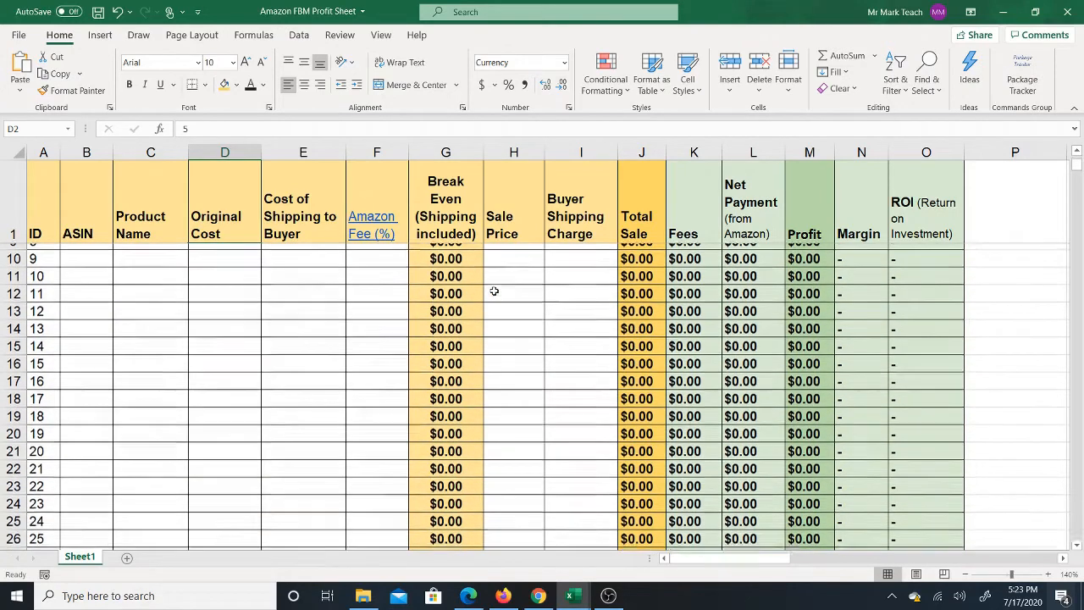
{"action": "scroll", "coordinate": [557, 318], "scroll_direction": "up", "scroll_amount": 3}
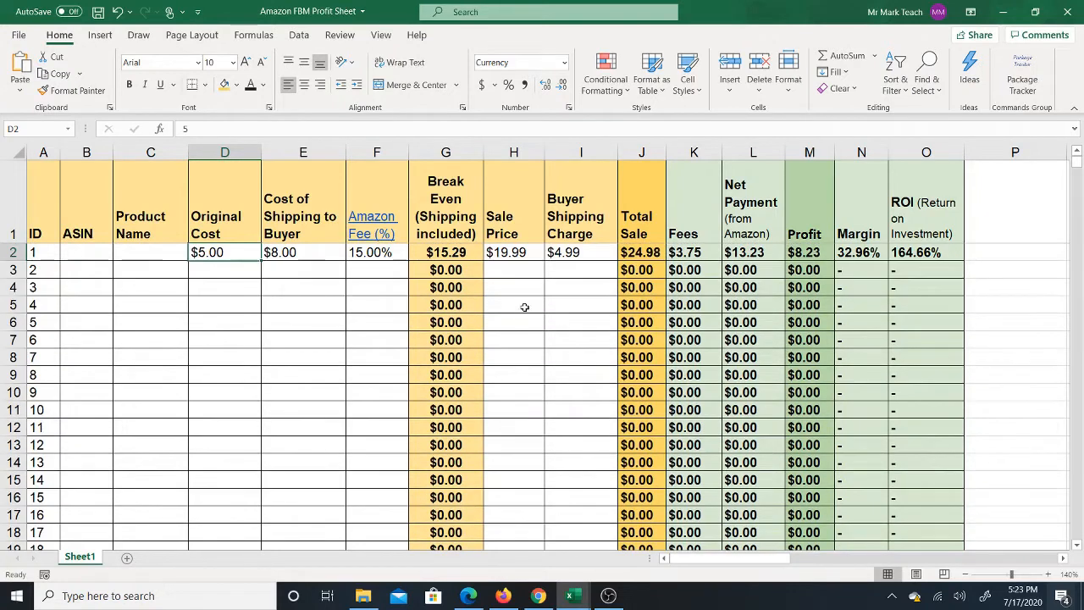
Step: Review the item input cells from ASIN to Amazon Fee together with the Sale Price and Buyer Shipping Charge columns
{"action": "left_click_drag", "start_coordinate": [107, 254], "coordinate": [375, 404]}
{"action": "left_click_drag", "start_coordinate": [512, 252], "coordinate": [598, 308]}
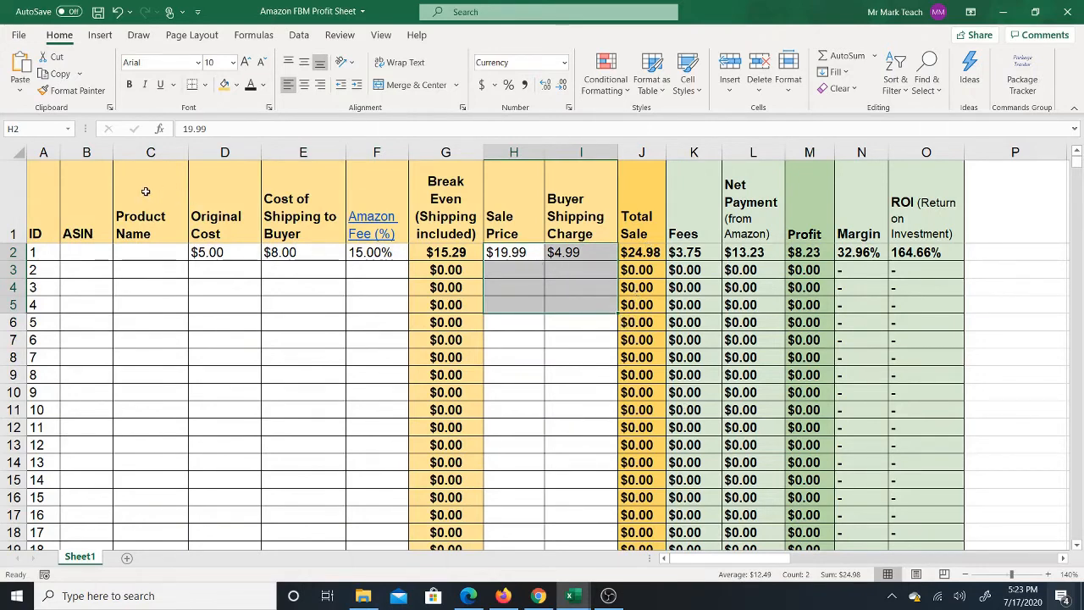
{"action": "left_click", "coordinate": [82, 251]}
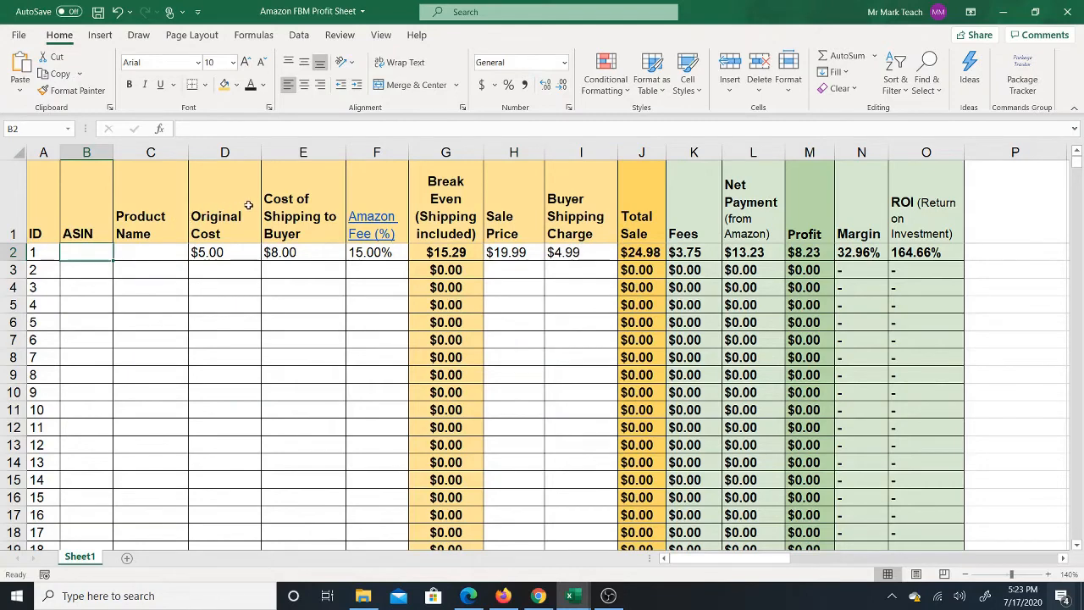
Step: Try extending the item list by filling the complete row of ID 50 down through row 59, and undo the fill
{"action": "scroll", "coordinate": [599, 368], "scroll_direction": "down", "scroll_amount": 7}
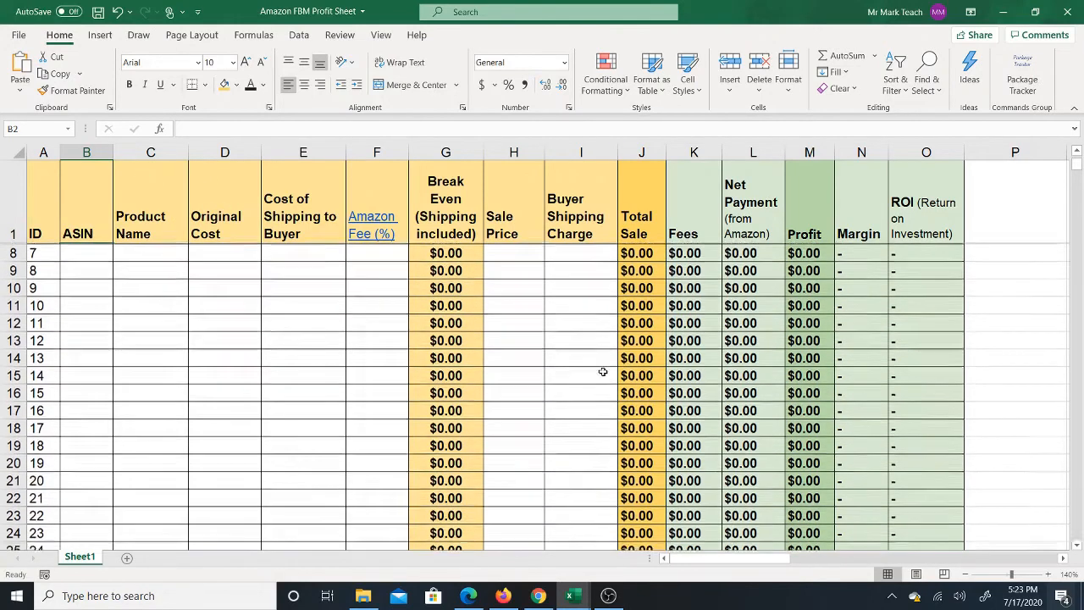
{"action": "scroll", "coordinate": [599, 369], "scroll_direction": "down", "scroll_amount": 6}
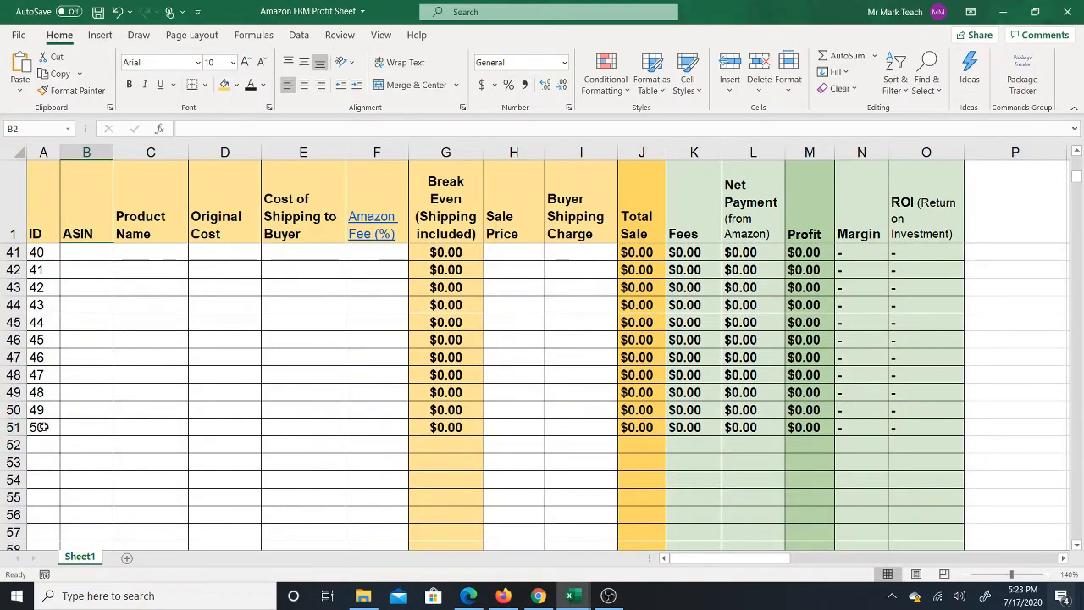
{"action": "scroll", "coordinate": [455, 418], "scroll_direction": "down", "scroll_amount": 1}
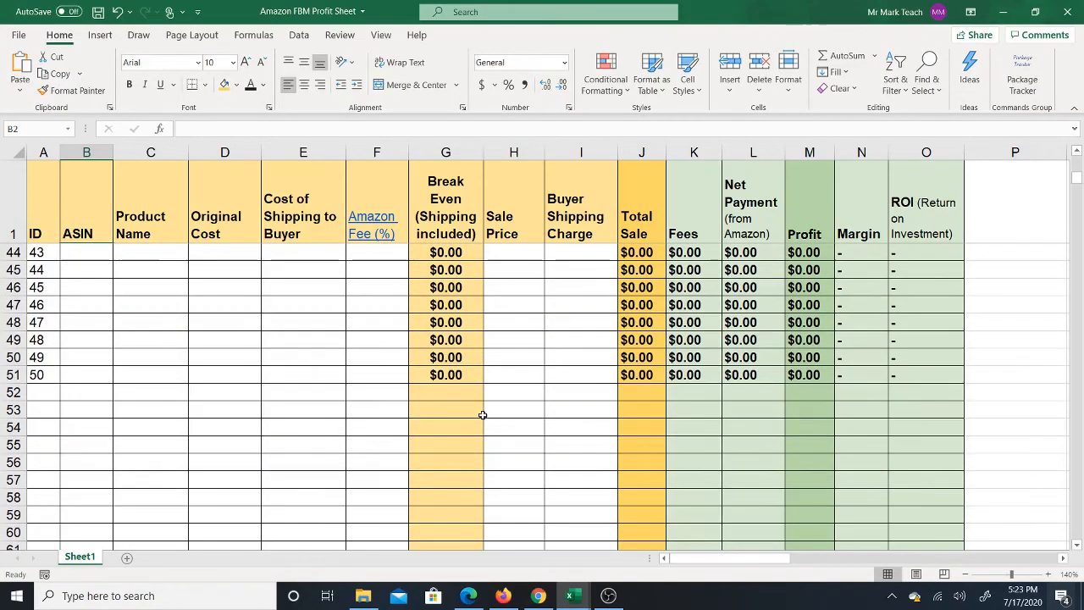
{"action": "left_click_drag", "start_coordinate": [35, 375], "coordinate": [936, 377]}
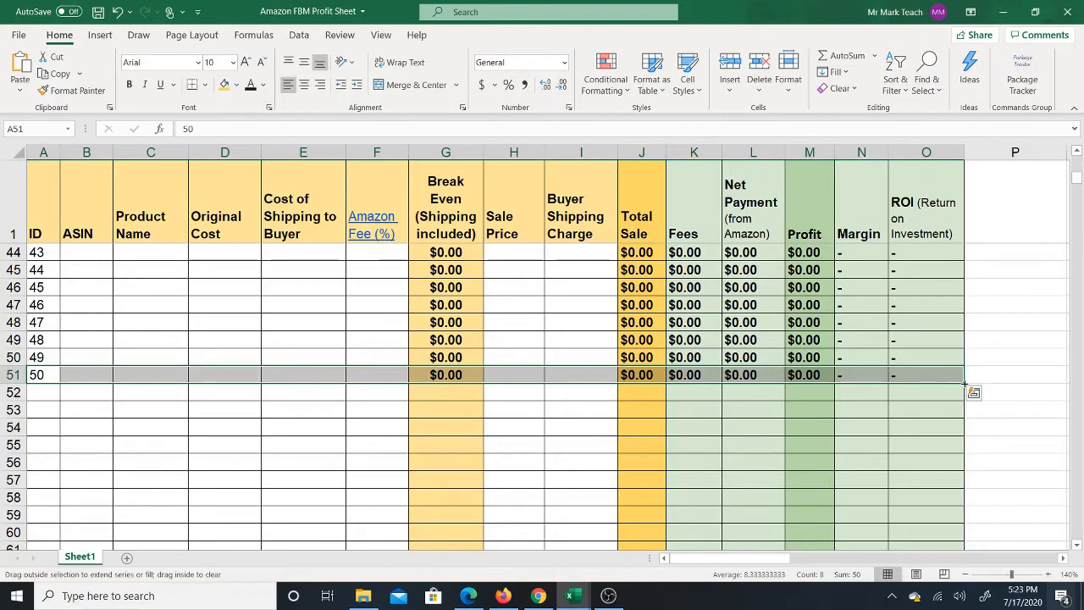
{"action": "left_click_drag", "start_coordinate": [964, 383], "coordinate": [940, 517]}
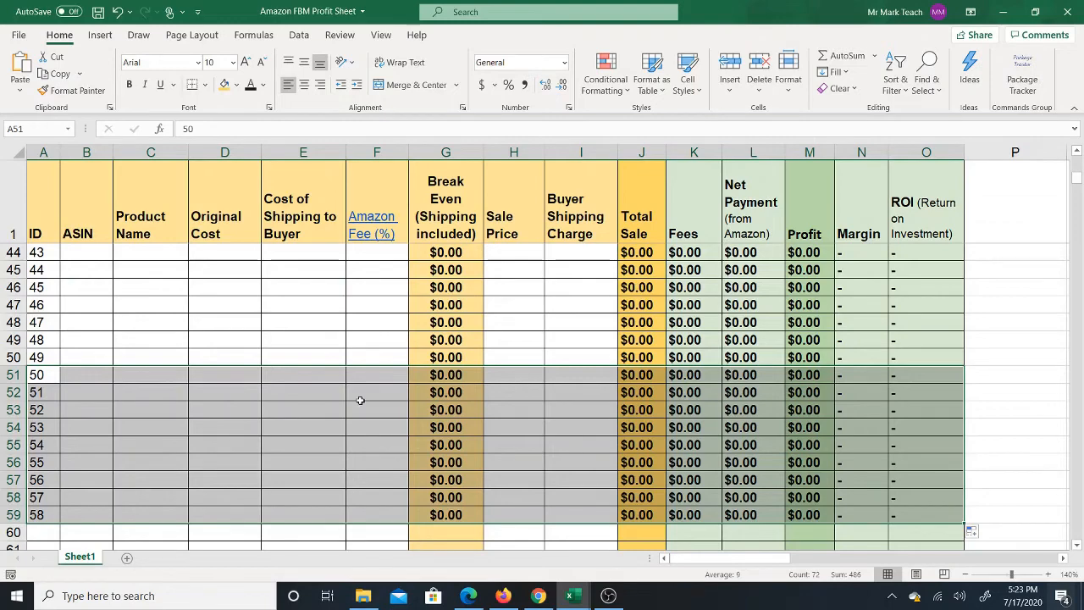
{"action": "left_click", "coordinate": [117, 12]}
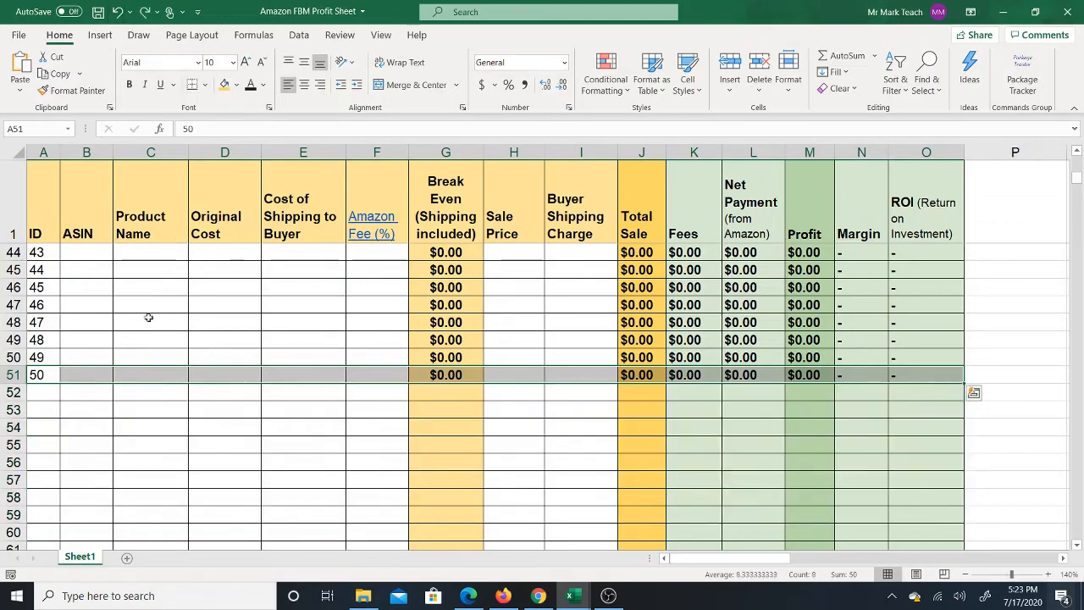
Step: Return to the start of the item list and look over the rows of items 1 and 2, ending on item 1's ASIN cell
{"action": "scroll", "coordinate": [85, 381], "scroll_direction": "up", "scroll_amount": 14}
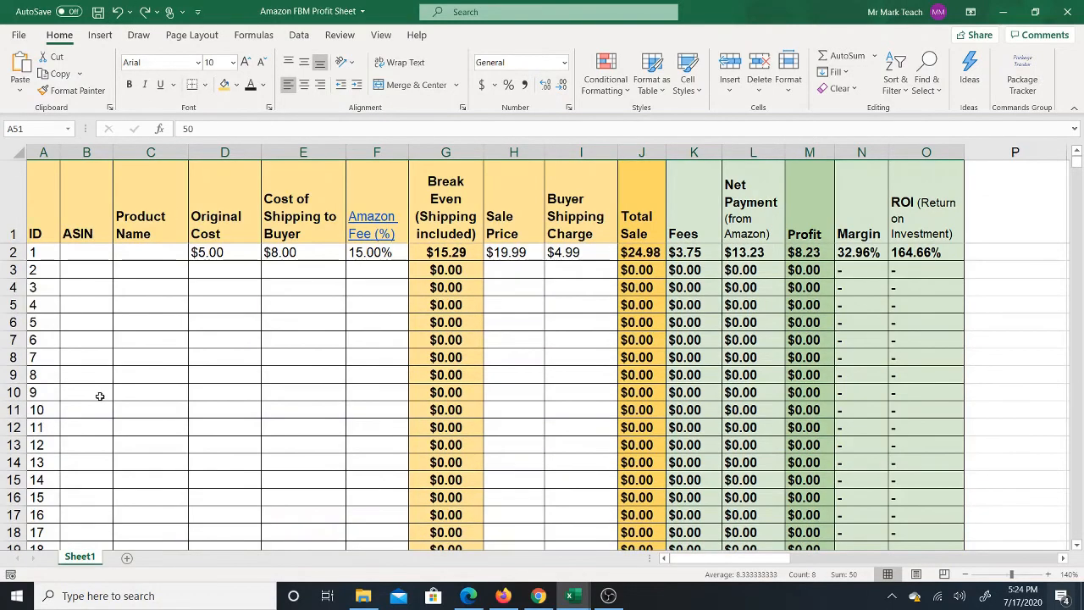
{"action": "left_click", "coordinate": [98, 254]}
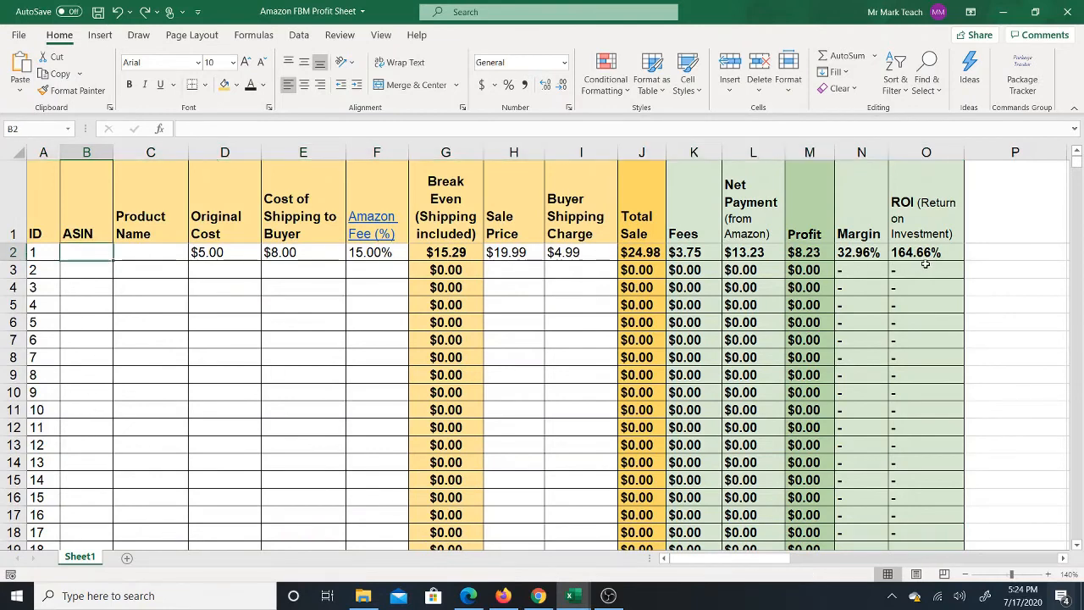
{"action": "left_click", "coordinate": [104, 270]}
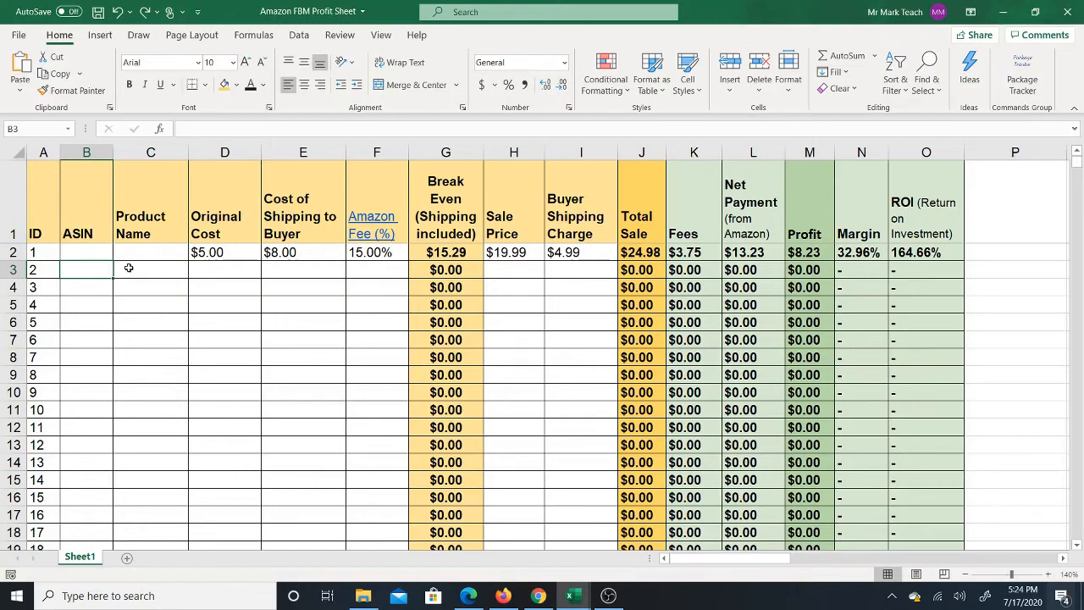
{"action": "left_click", "coordinate": [98, 251]}
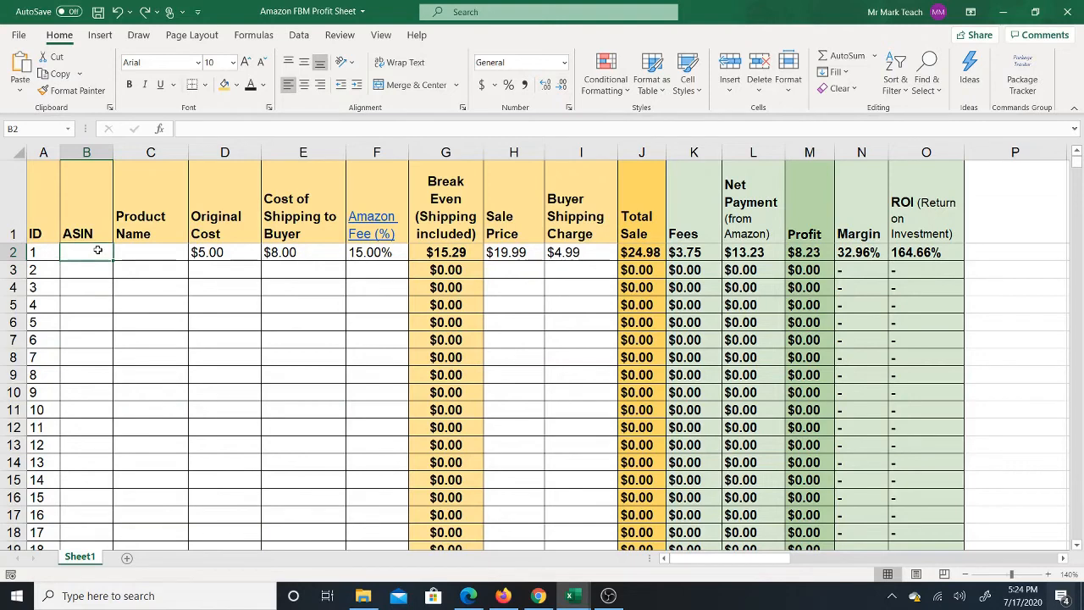